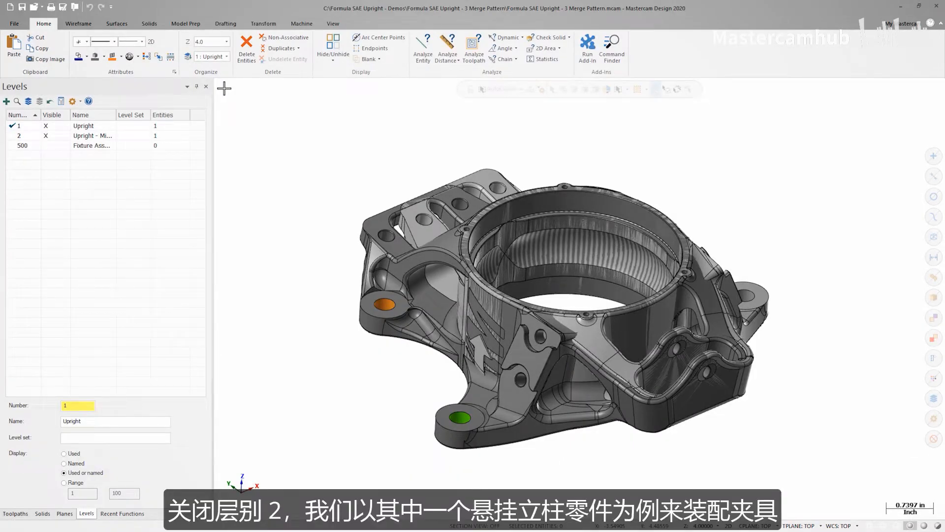
# Step: Hide level 2 and merge the file Formula SAE Upright - 3 Merge Pattern - Fixture into the part, fitted to the view
pyautogui.click(55, 136)
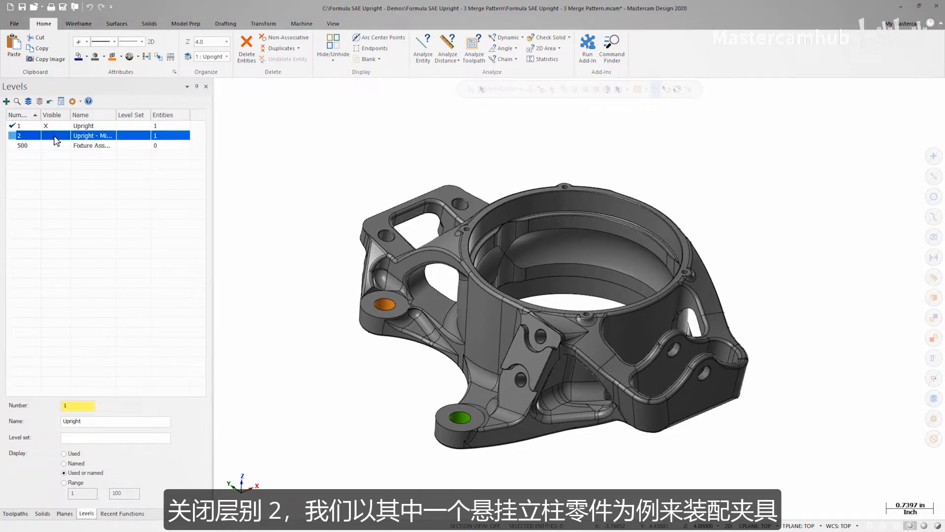
pyautogui.click(10, 24)
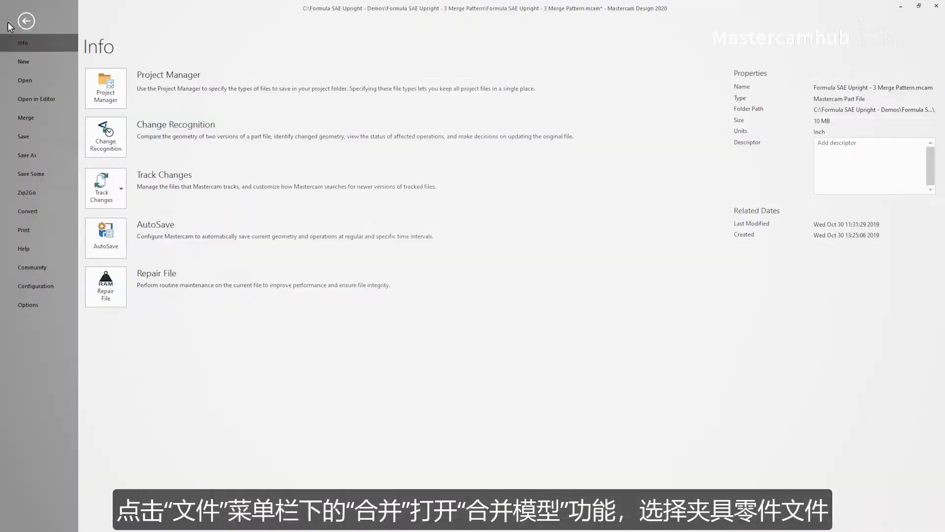
pyautogui.click(20, 118)
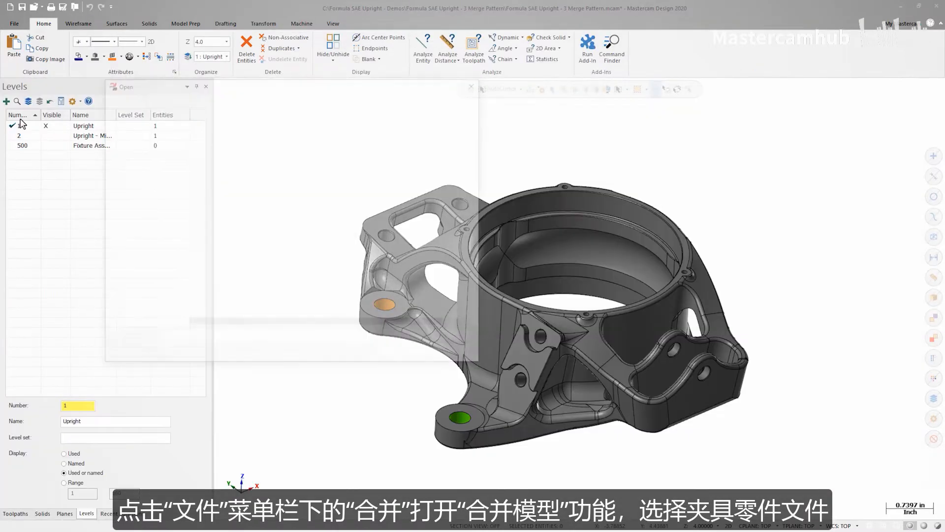
pyautogui.click(221, 153)
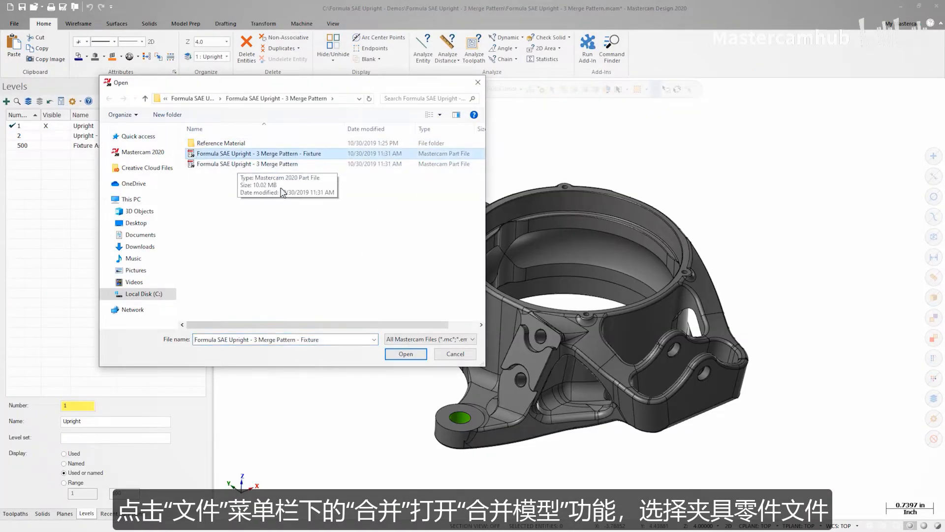
pyautogui.click(400, 354)
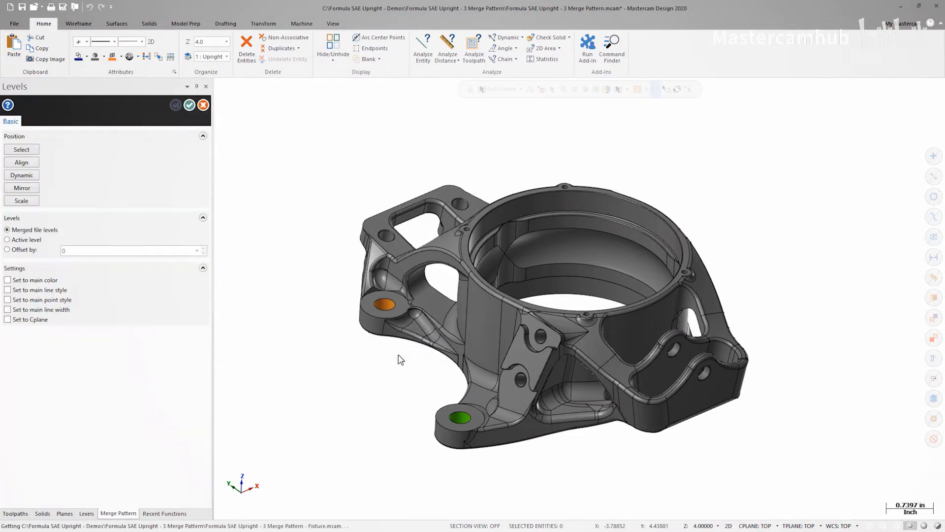
pyautogui.hotkey('alt', 'F1')
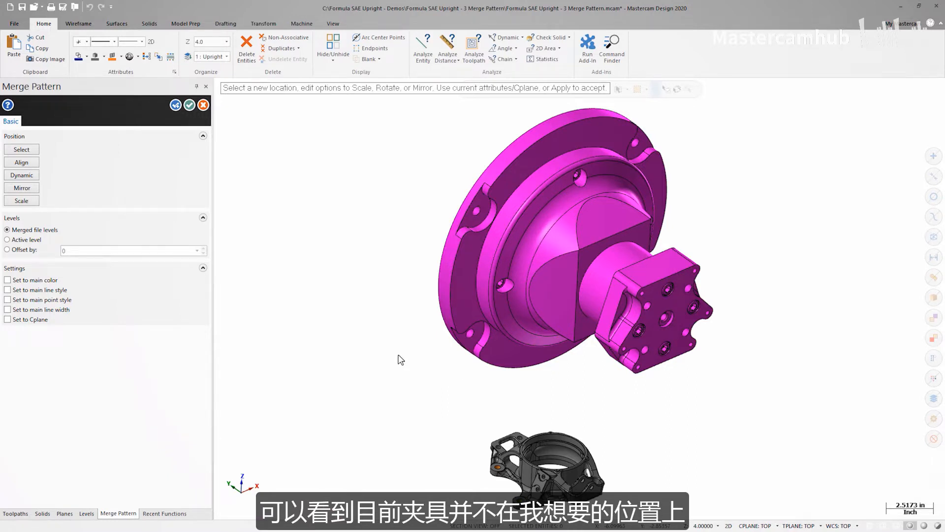
# Step: Make level 500, Fixture Assembly, the active level and return to the merge settings
pyautogui.click(87, 513)
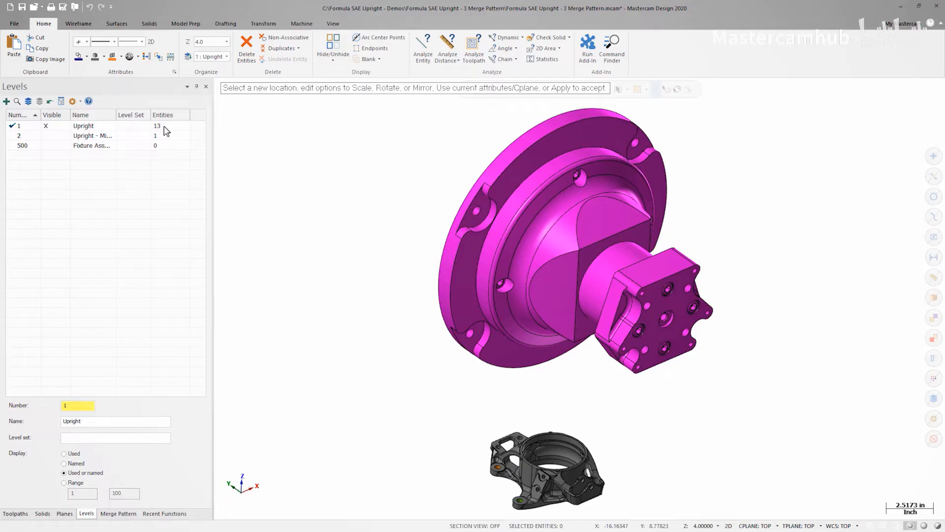
pyautogui.click(8, 146)
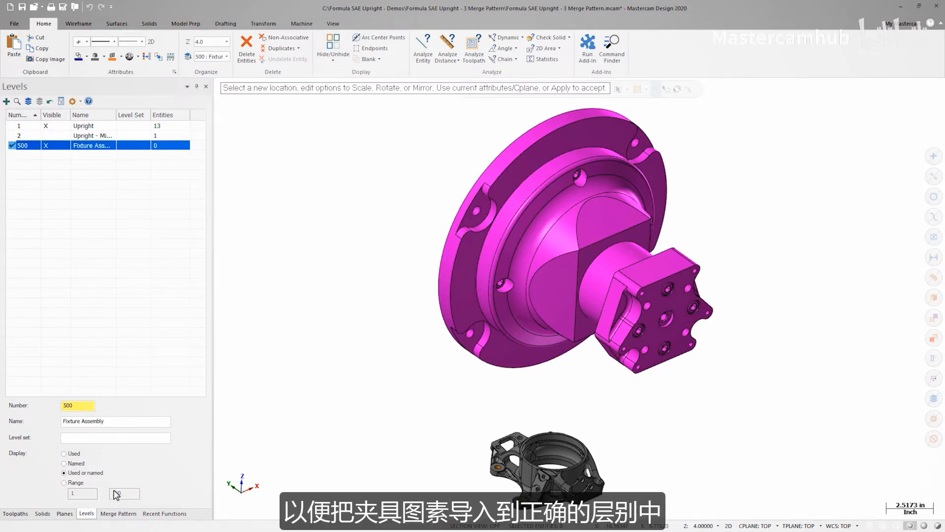
pyautogui.click(119, 513)
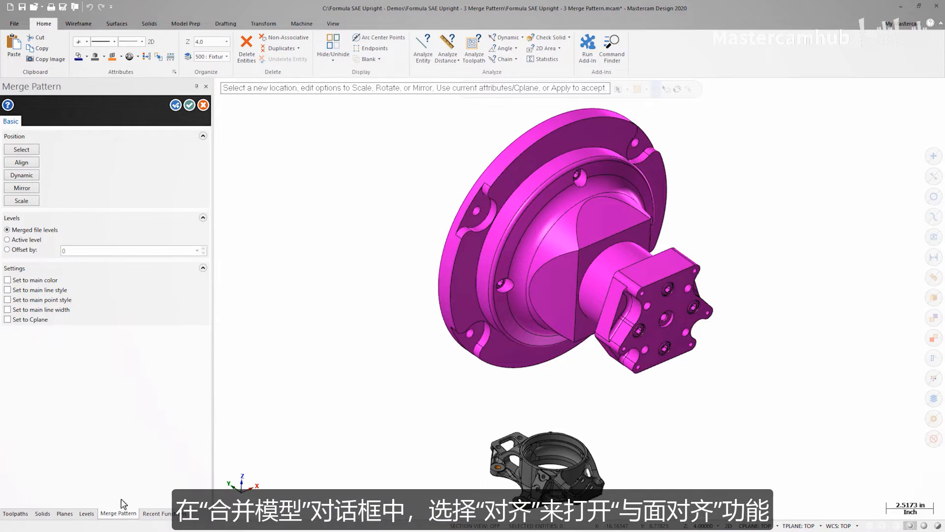
# Step: Start Align to Face in Parallel mode with the inner wall of the top plate's central hole as the face to move
pyautogui.click(34, 163)
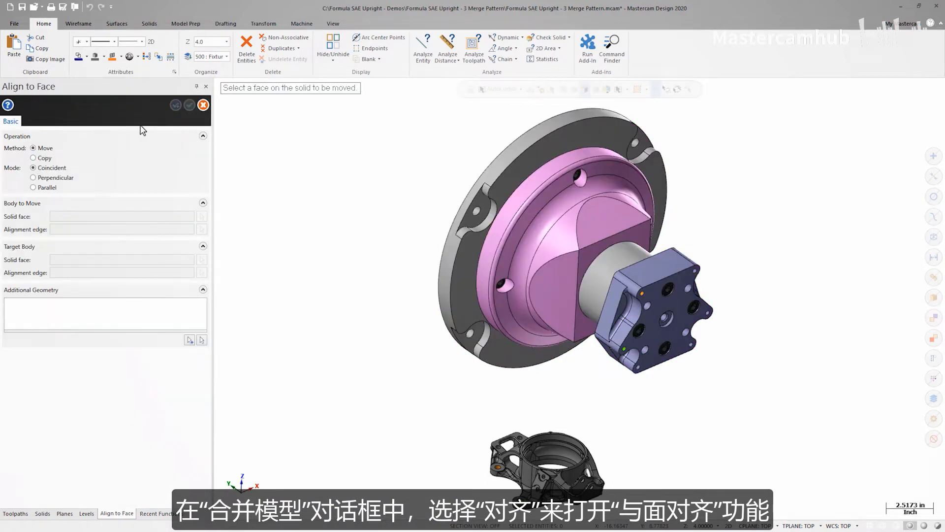
pyautogui.click(185, 24)
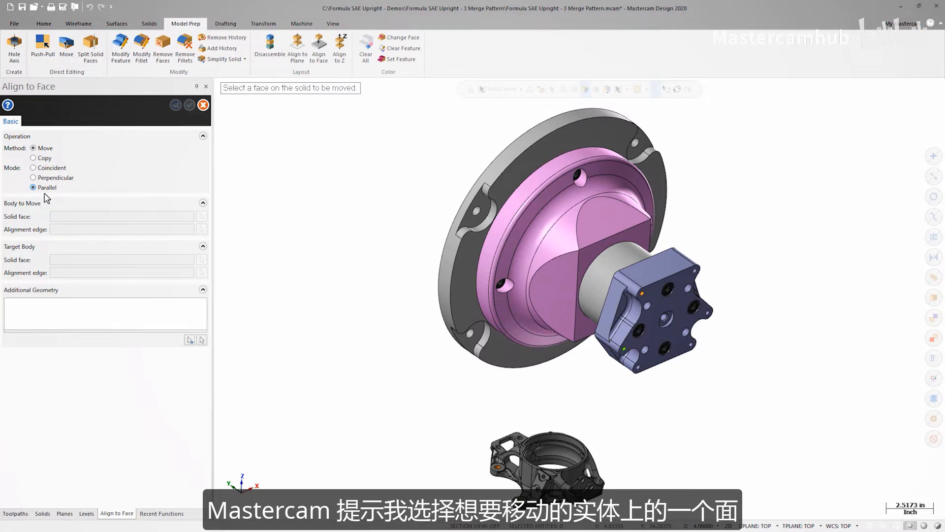
pyautogui.scroll(5, 709, 315)
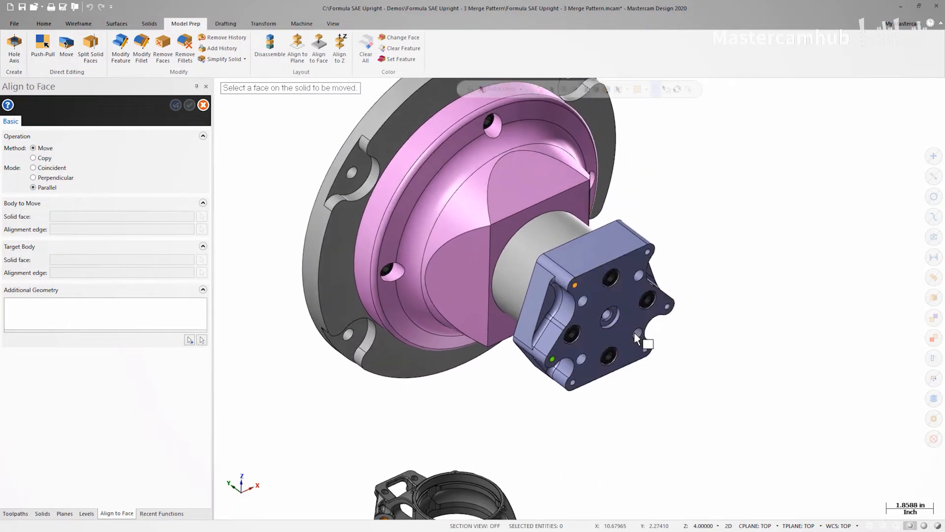
pyautogui.scroll(4, 637, 339)
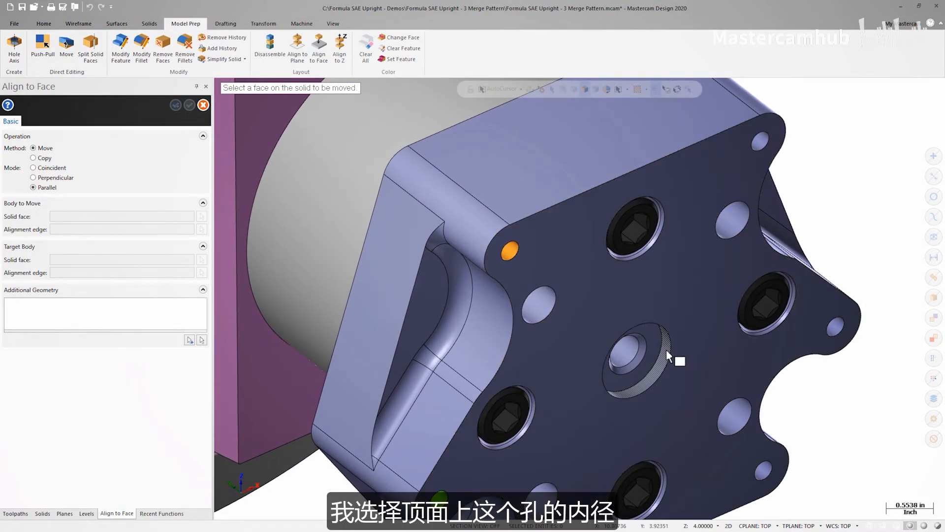
pyautogui.click(666, 350)
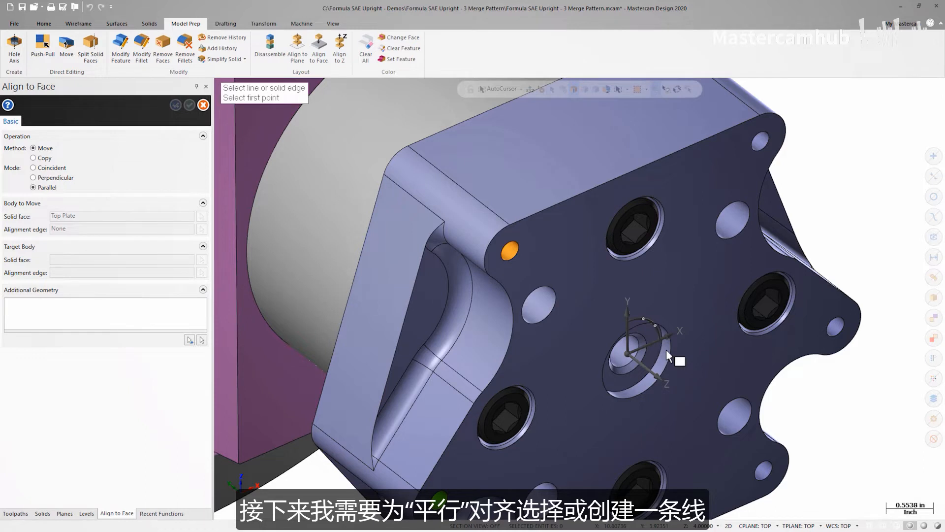
# Step: Switch to 3D construction mode and define the top plate's alignment edge from the orange hole's centre to the green hole's centre
pyautogui.click(728, 525)
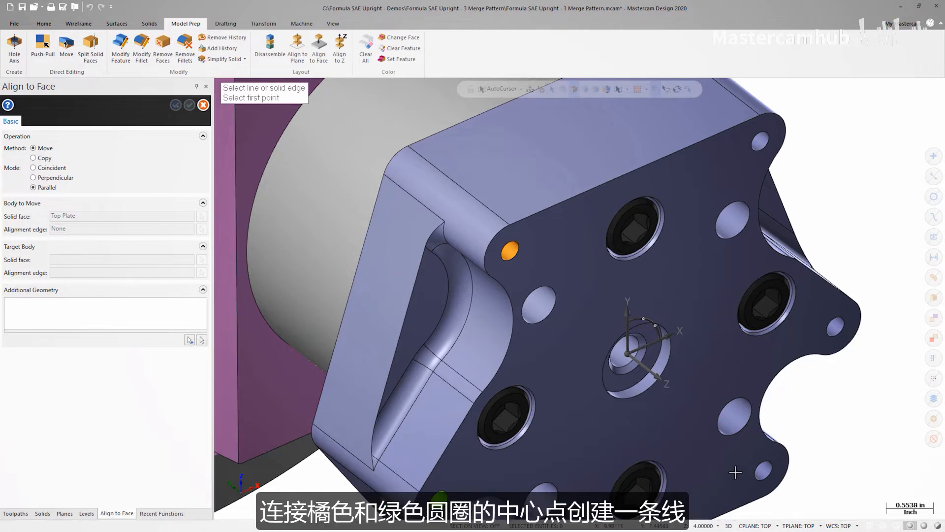
pyautogui.moveTo(736, 472); pyautogui.dragTo(694, 443, button='middle')
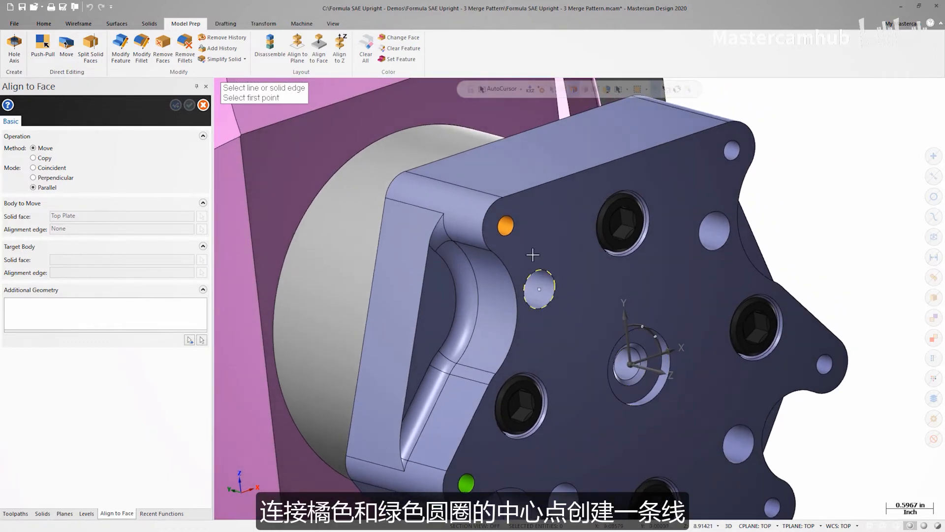
pyautogui.click(505, 226)
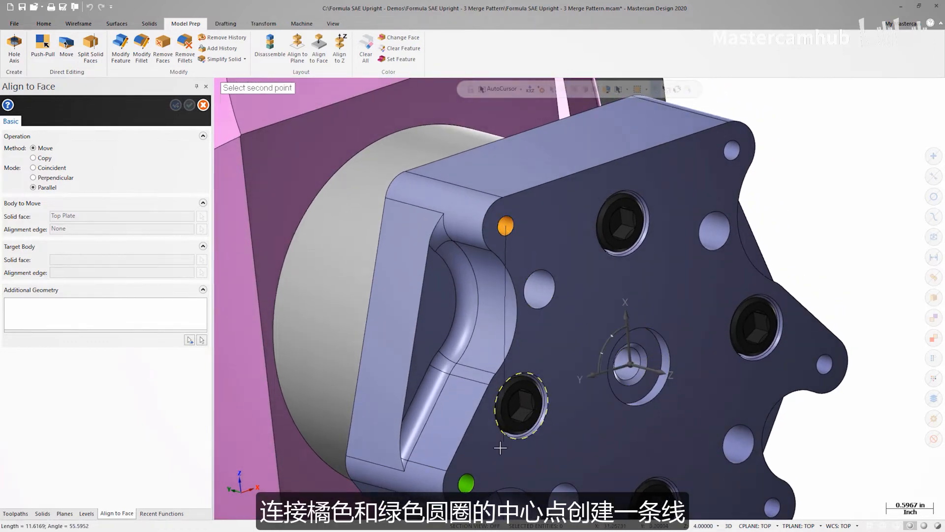
pyautogui.click(473, 474)
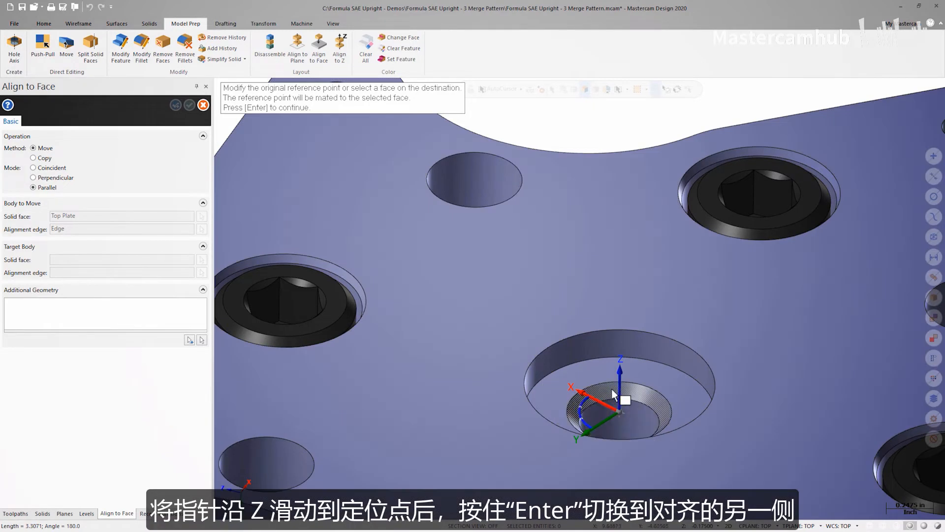
# Step: Move the reference point up along Z to the upper rim of the central hole and continue to the destination side
pyautogui.click(621, 391)
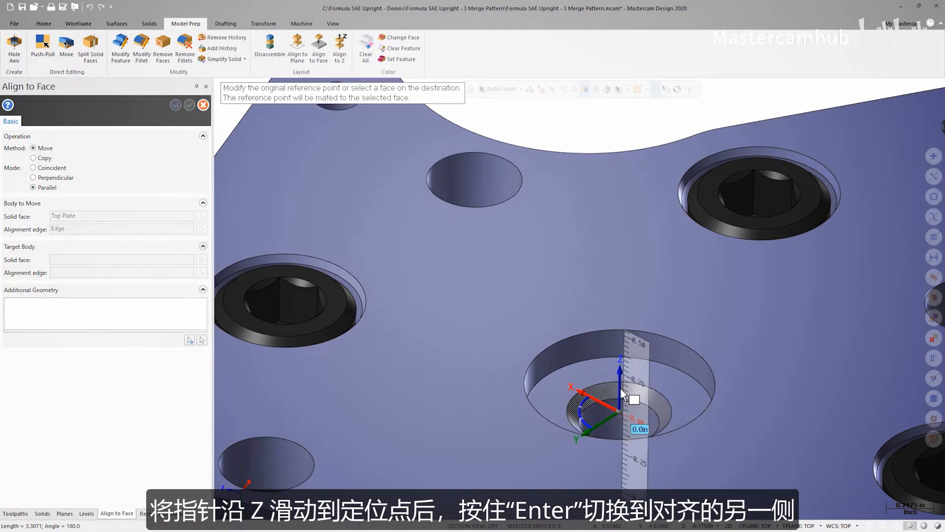
pyautogui.click(610, 334)
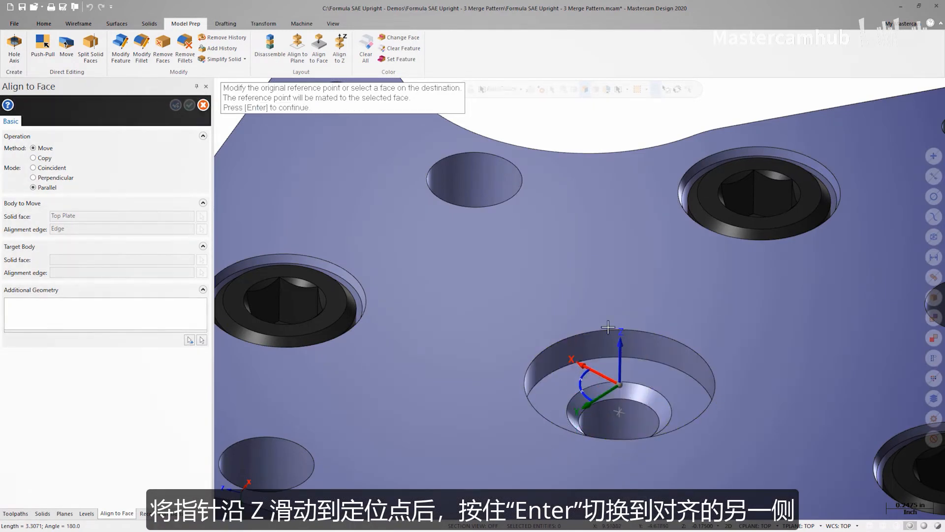
pyautogui.press('Return')
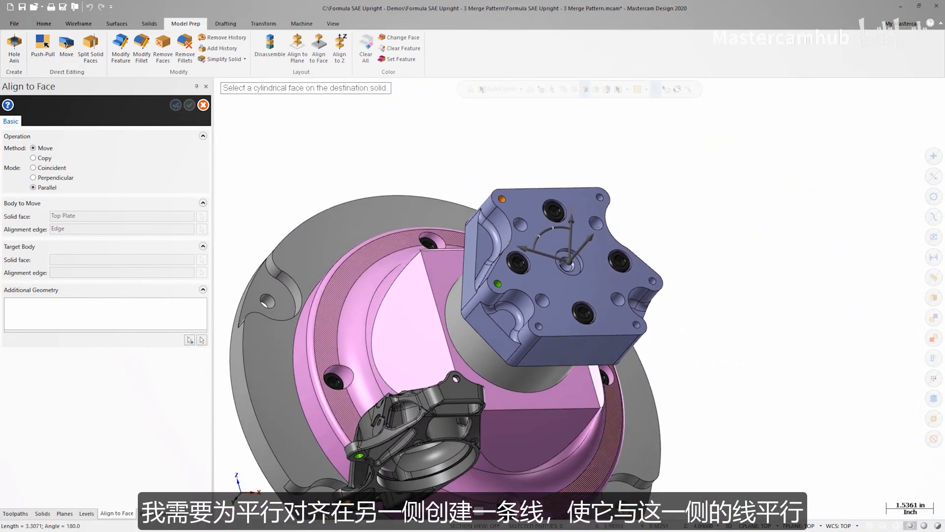
# Step: Pick the upright's large cylindrical bore as the target face and define its alignment edge between the orange and green hole centres
pyautogui.click(433, 479)
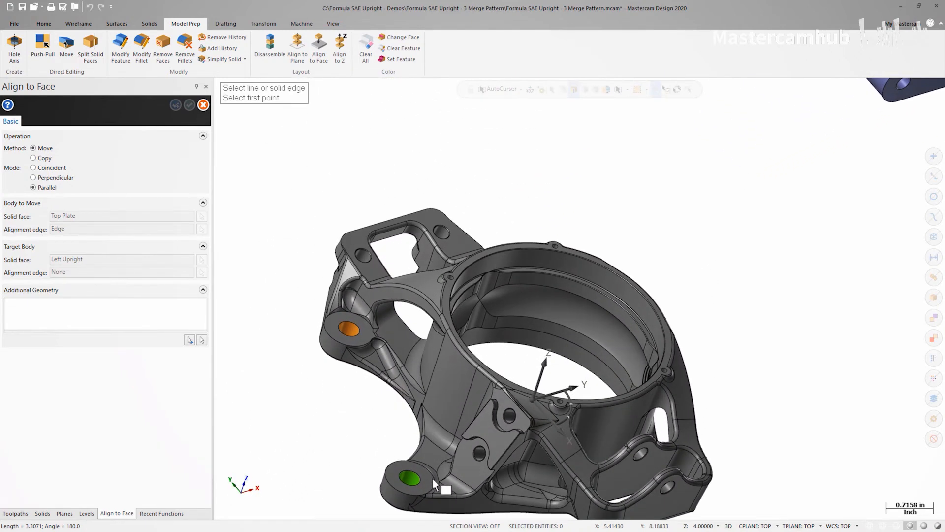
pyautogui.click(361, 341)
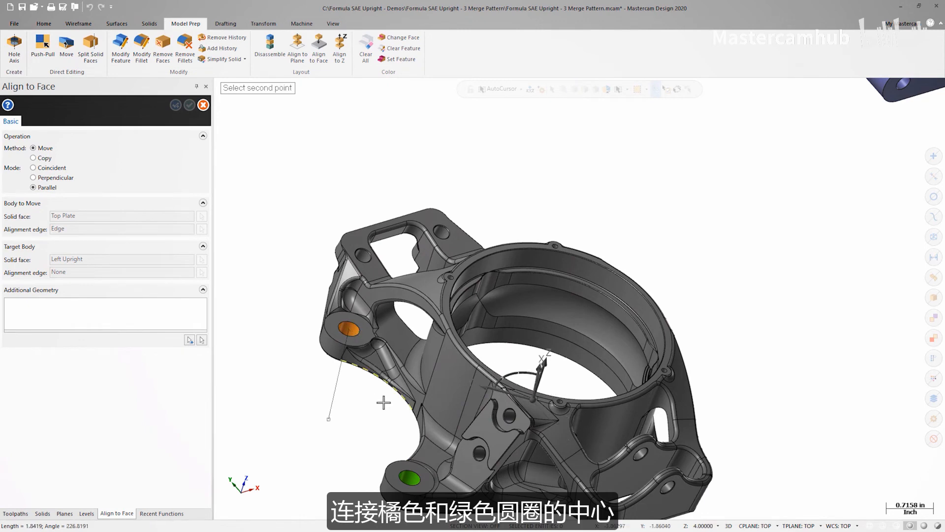
pyautogui.click(410, 475)
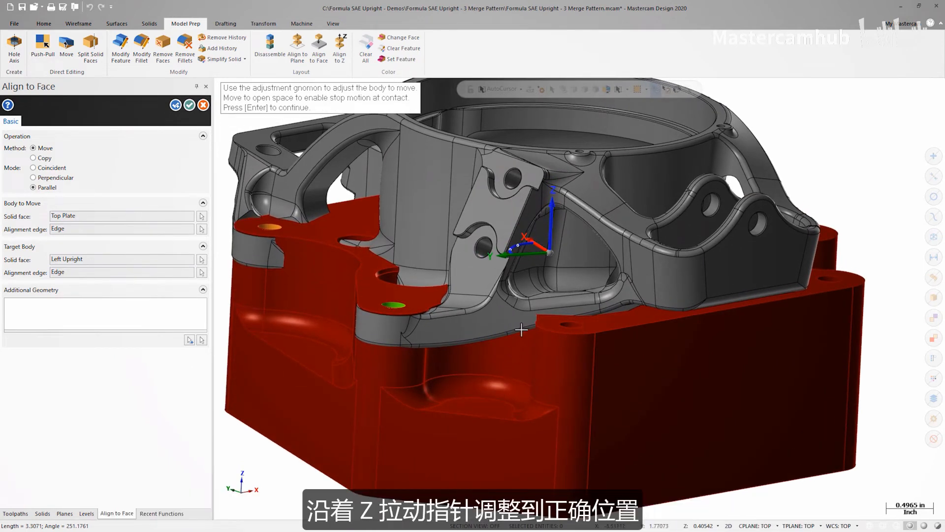
# Step: Lower the fixture plate along Z until it sits against the underside of the upright
pyautogui.click(554, 221)
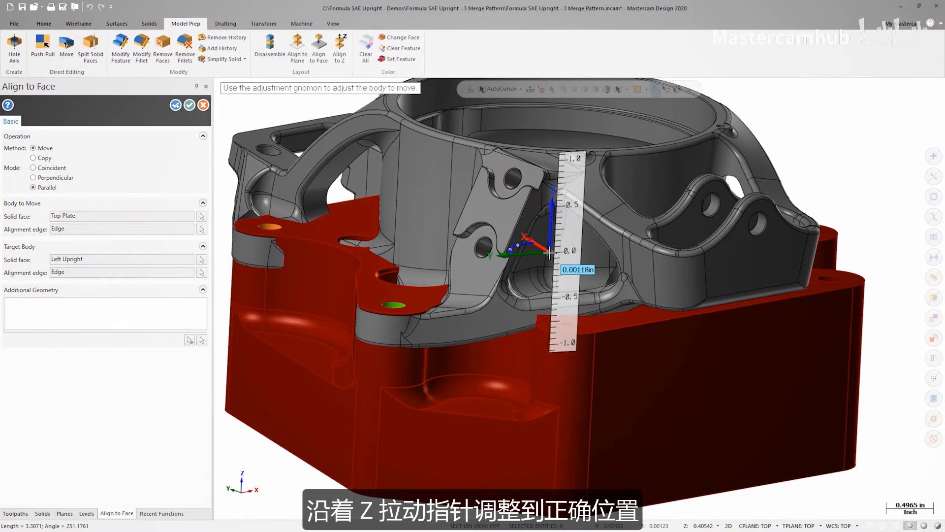
pyautogui.moveTo(549, 269); pyautogui.dragTo(390, 352)
pyautogui.click(390, 352)
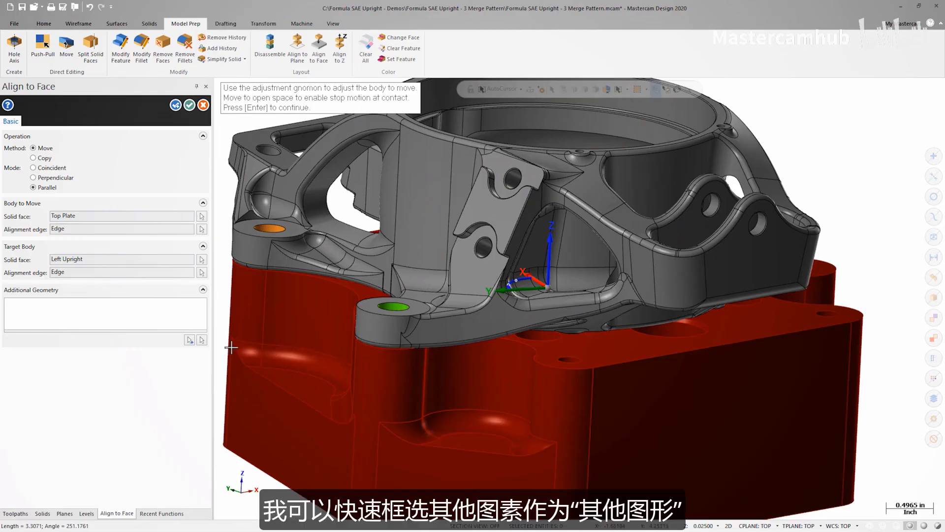
# Step: Window-select the whole fixture assembly as additional geometry for the alignment and finish the selection
pyautogui.click(194, 340)
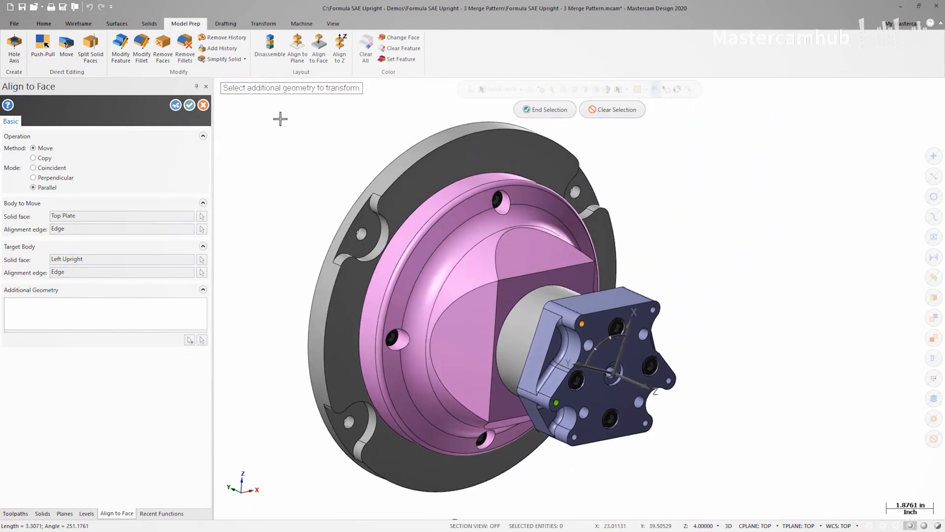
pyautogui.moveTo(280, 118); pyautogui.dragTo(342, 206)
pyautogui.moveTo(606, 413); pyautogui.dragTo(706, 503)
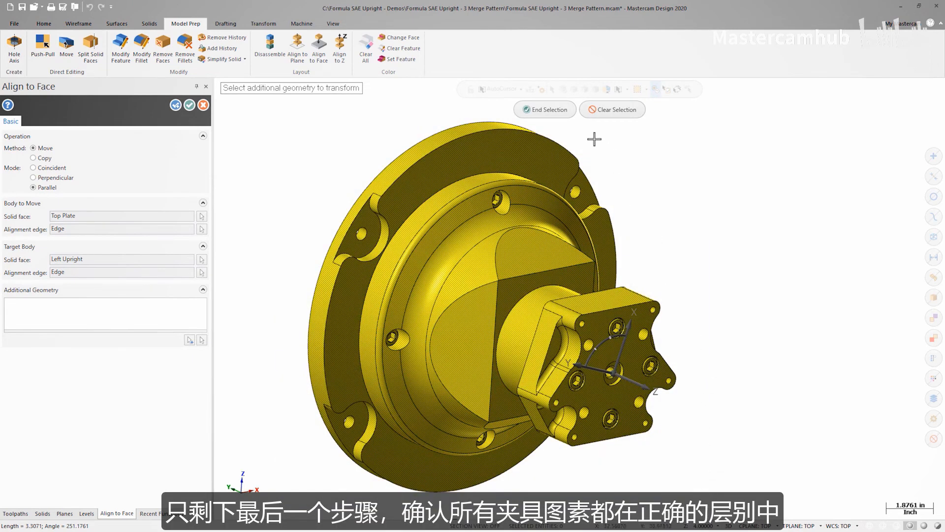
pyautogui.click(552, 110)
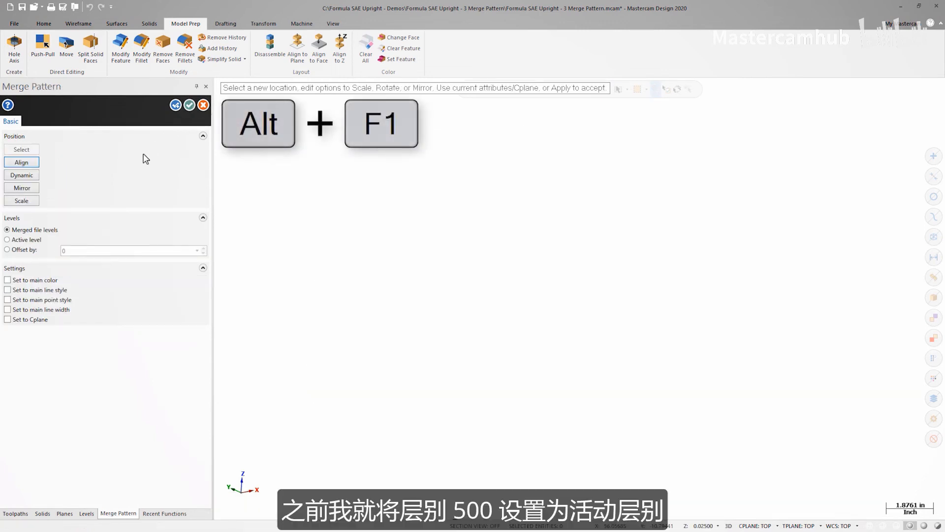
# Step: Fit the view, assign the merged fixture to the active level, and accept the merge
pyautogui.hotkey('alt', 'F1')
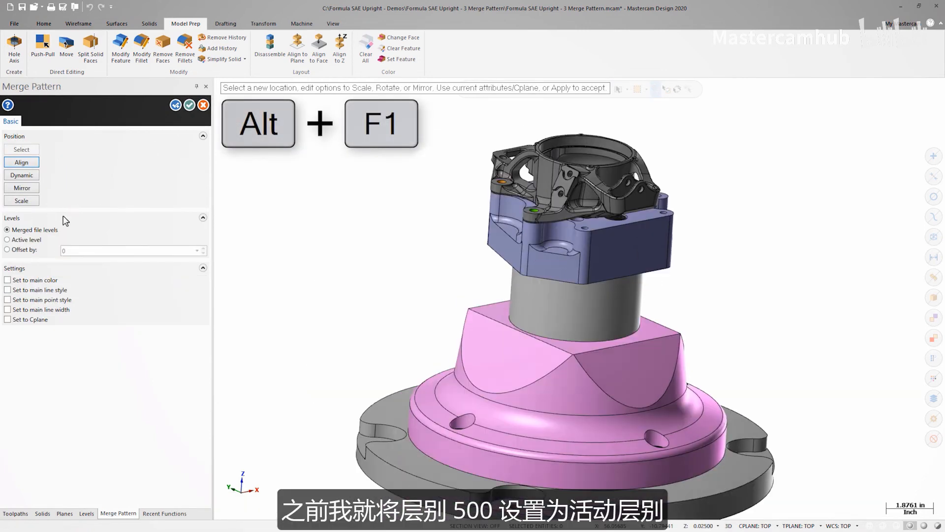
pyautogui.click(27, 241)
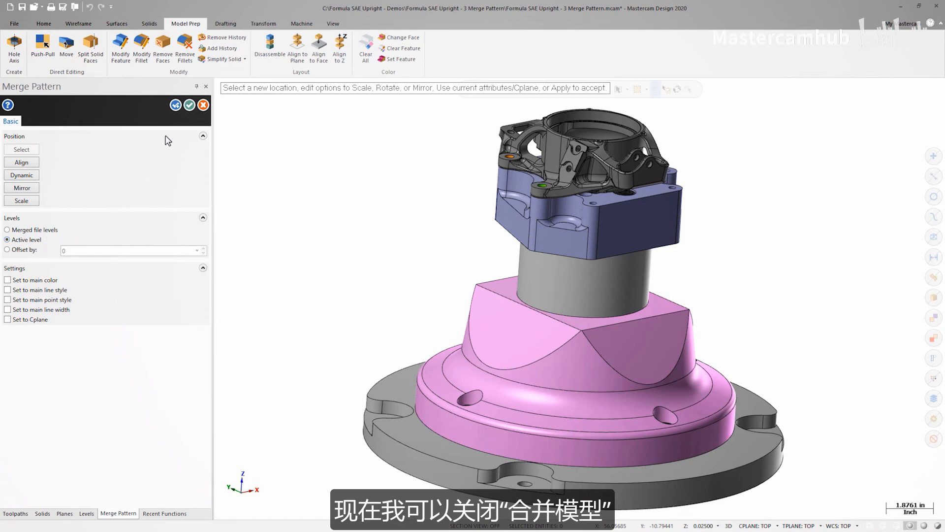
pyautogui.click(193, 105)
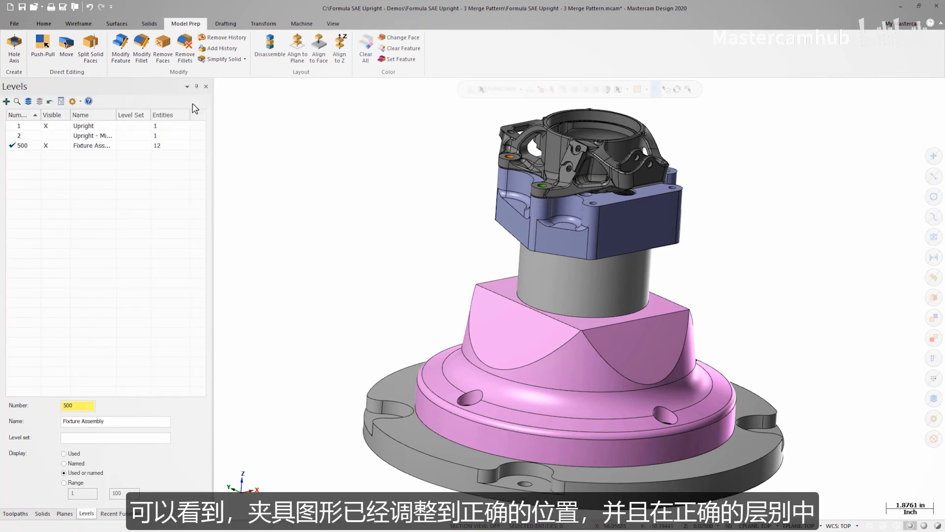